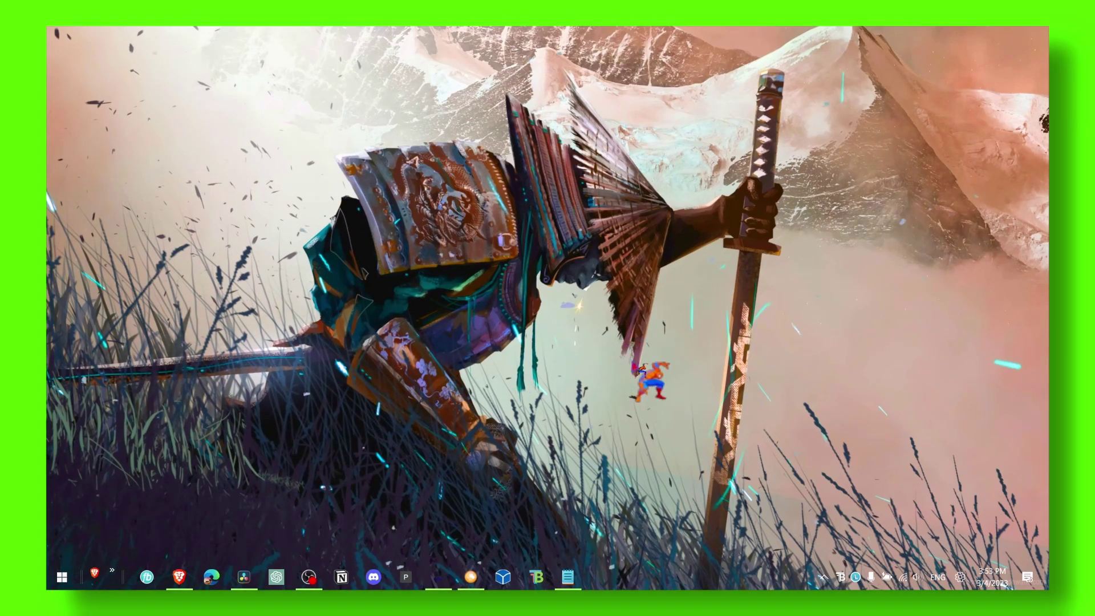
Step: Review the GTA V fix note, then search 'graphics settings' and browse its app list
left_click(567, 578)
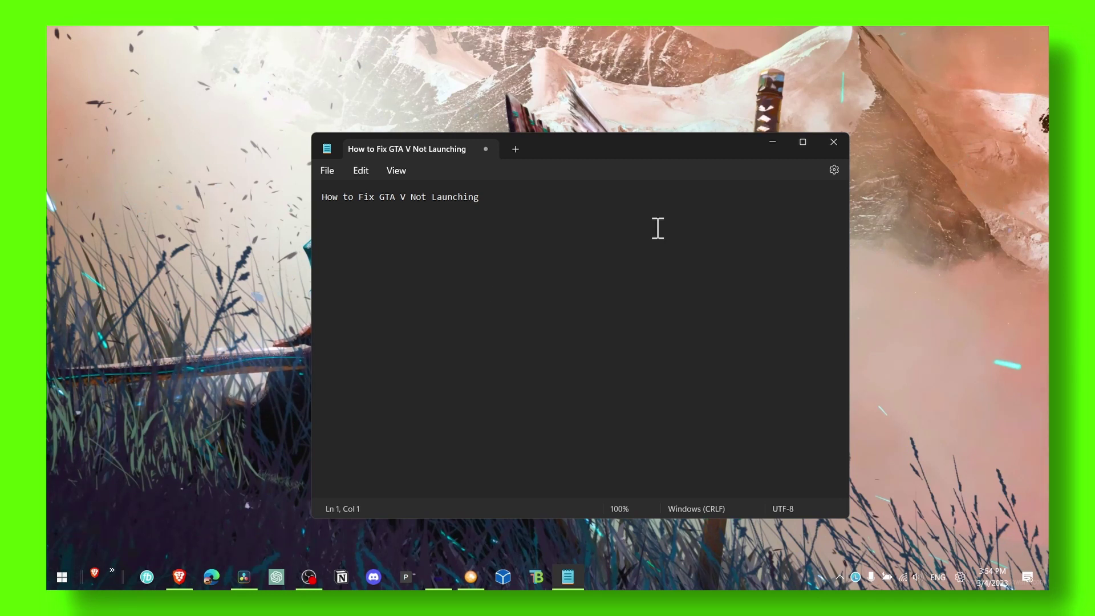
left_click(773, 141)
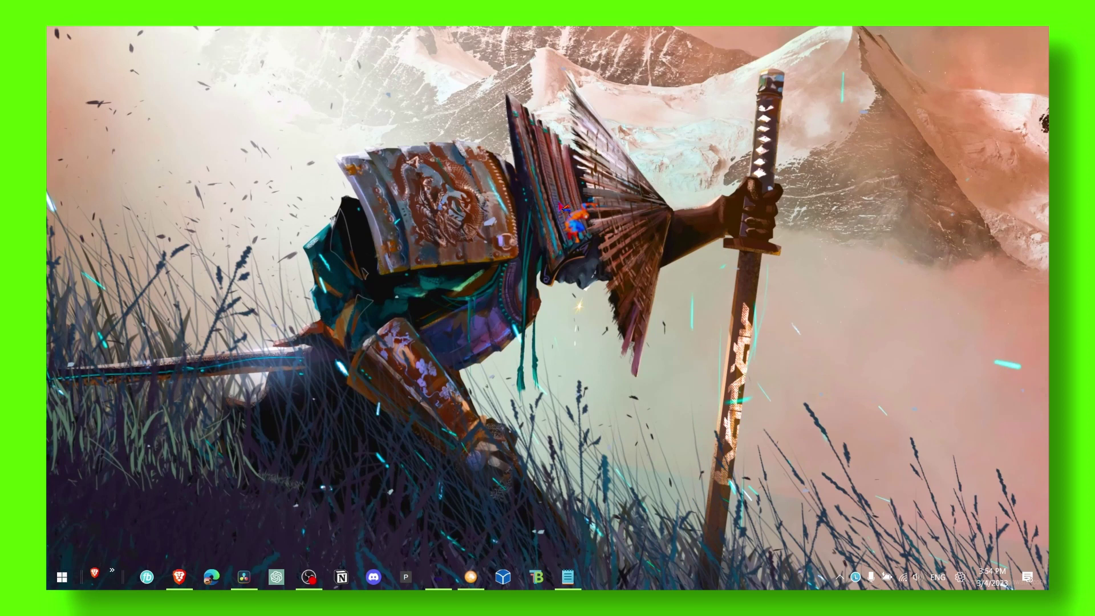
key("super+s")
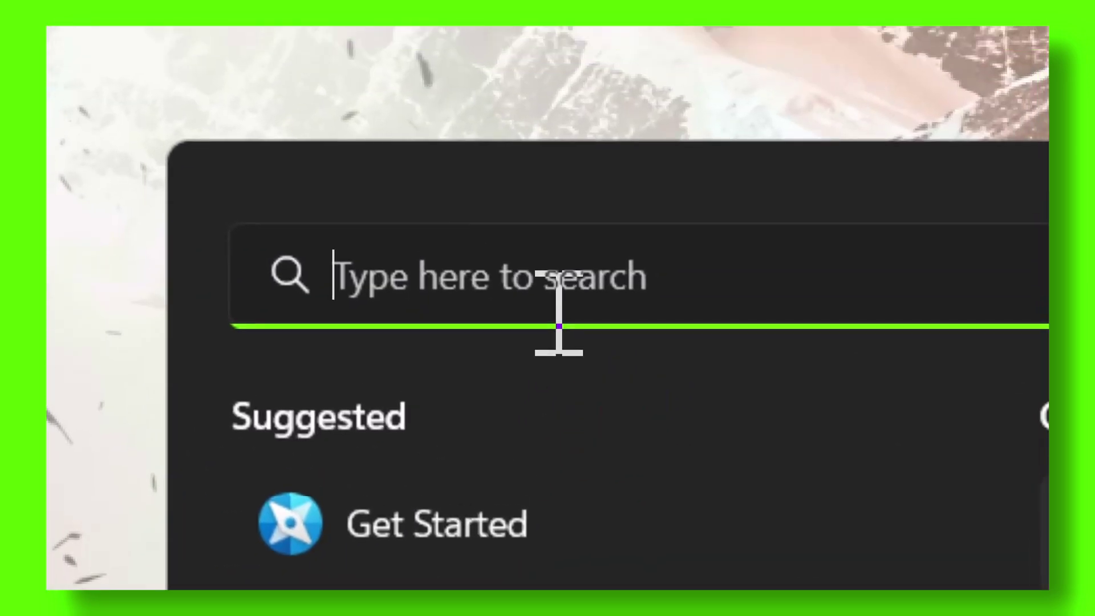
type("graphics settings")
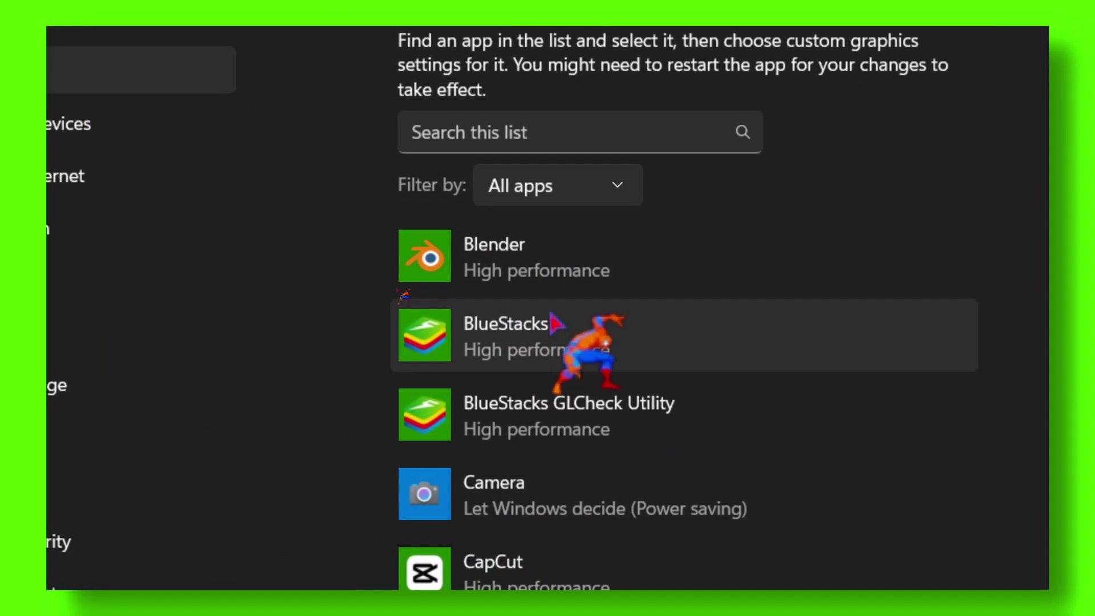
scroll(553, 324, "down", 3)
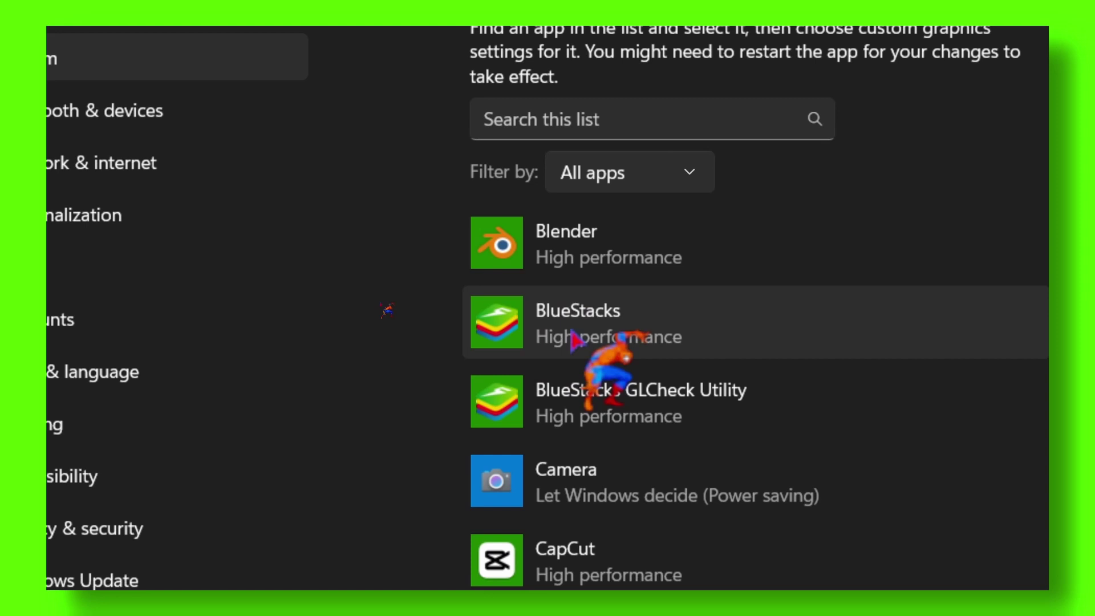
scroll(548, 315, "down", 5)
scroll(397, 354, "down", 4)
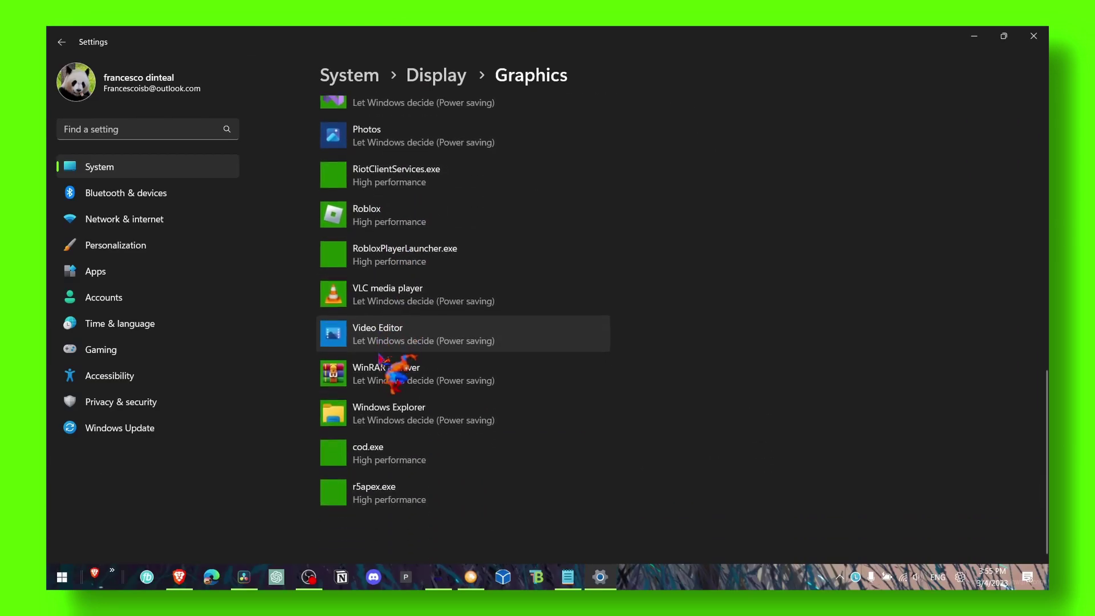
scroll(399, 368, "up", 2)
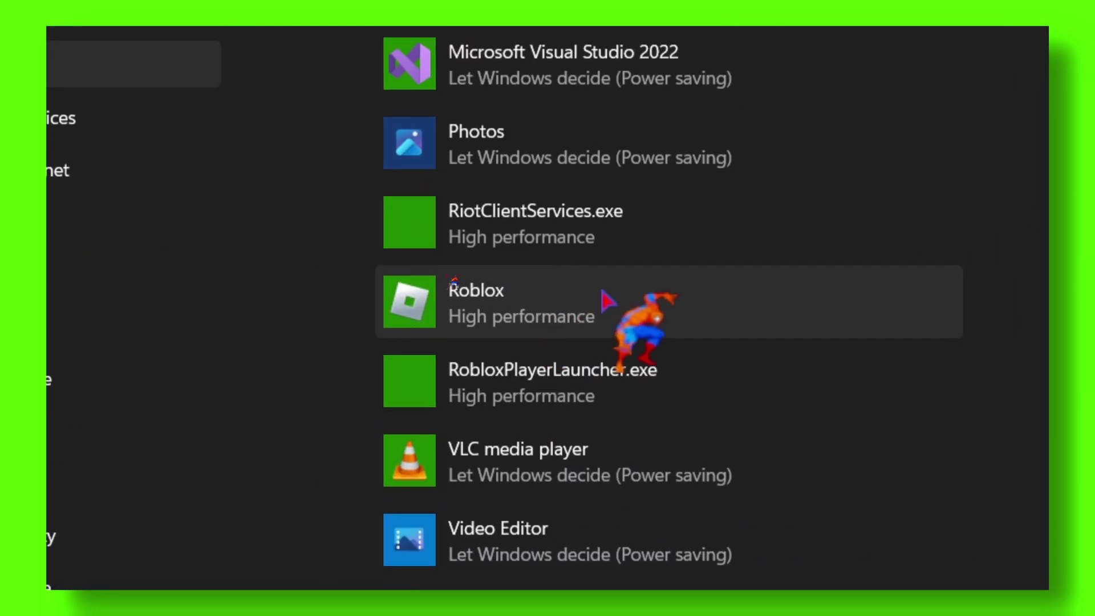
scroll(608, 299, "up", 5)
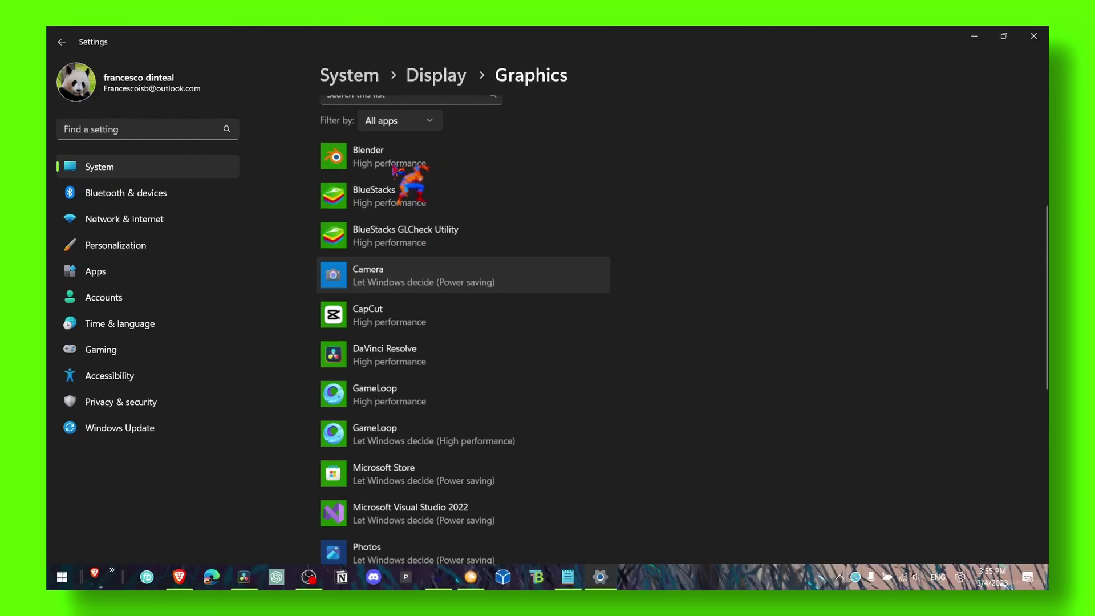
scroll(394, 188, "up", 5)
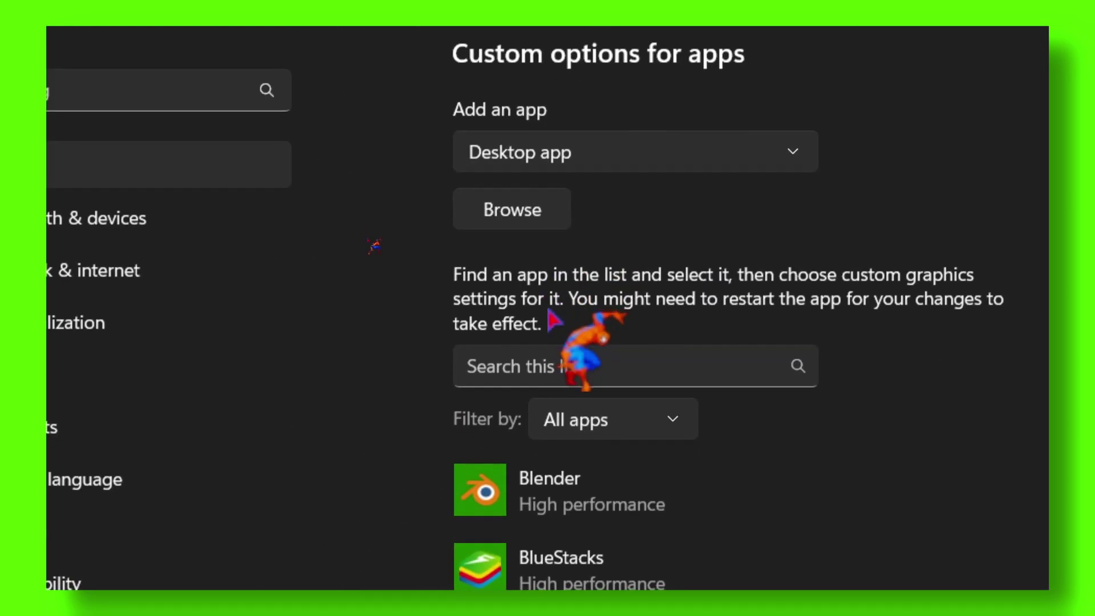
scroll(552, 311, "down", 5)
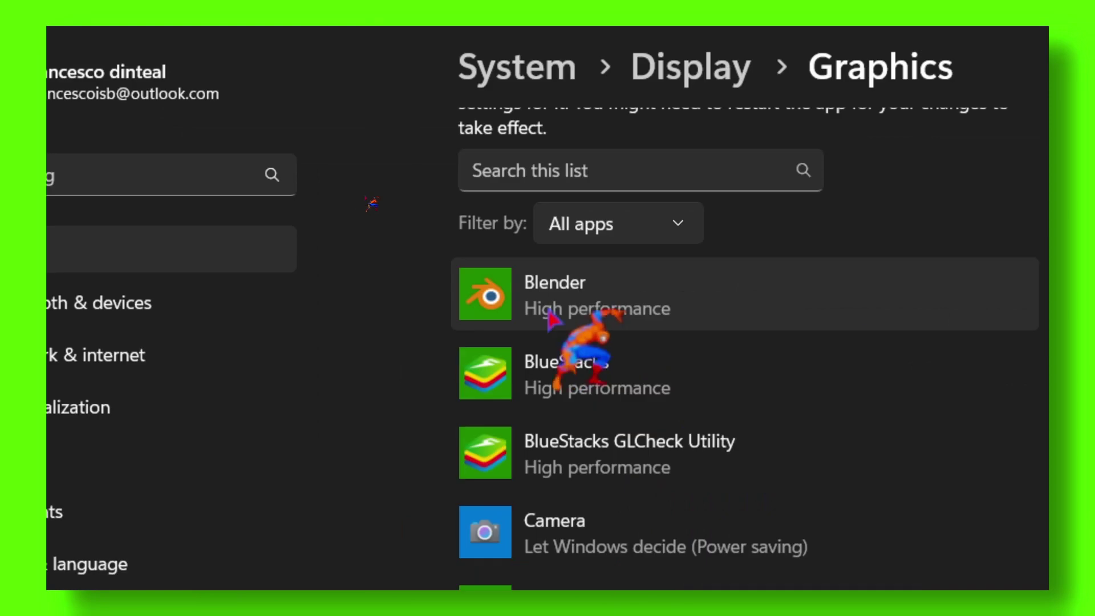
scroll(674, 363, "down", 3)
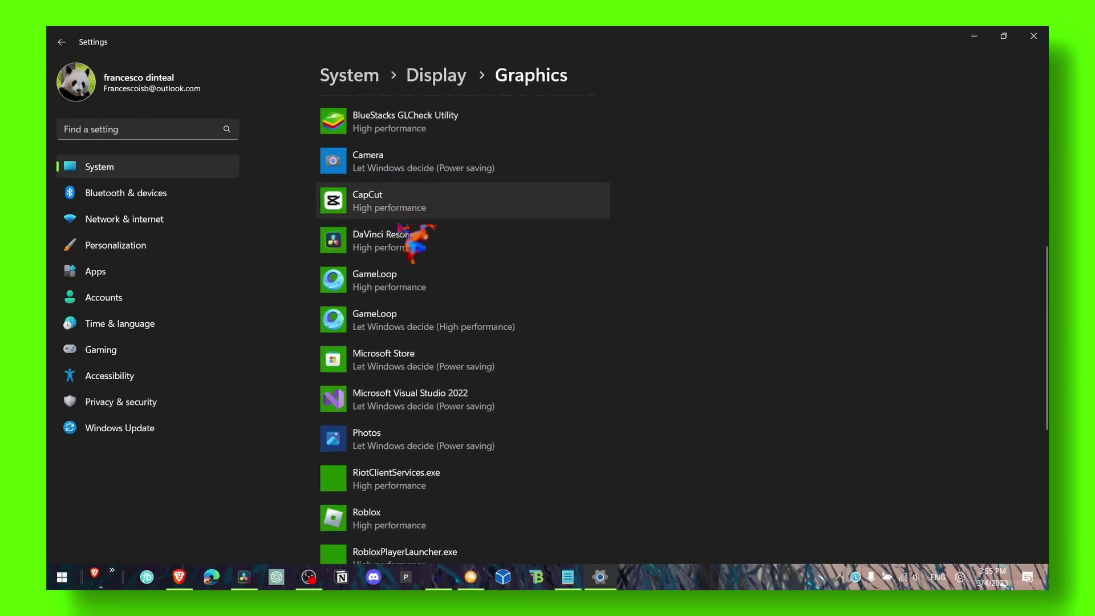
scroll(660, 382, "up", 3)
scroll(343, 238, "up", 3)
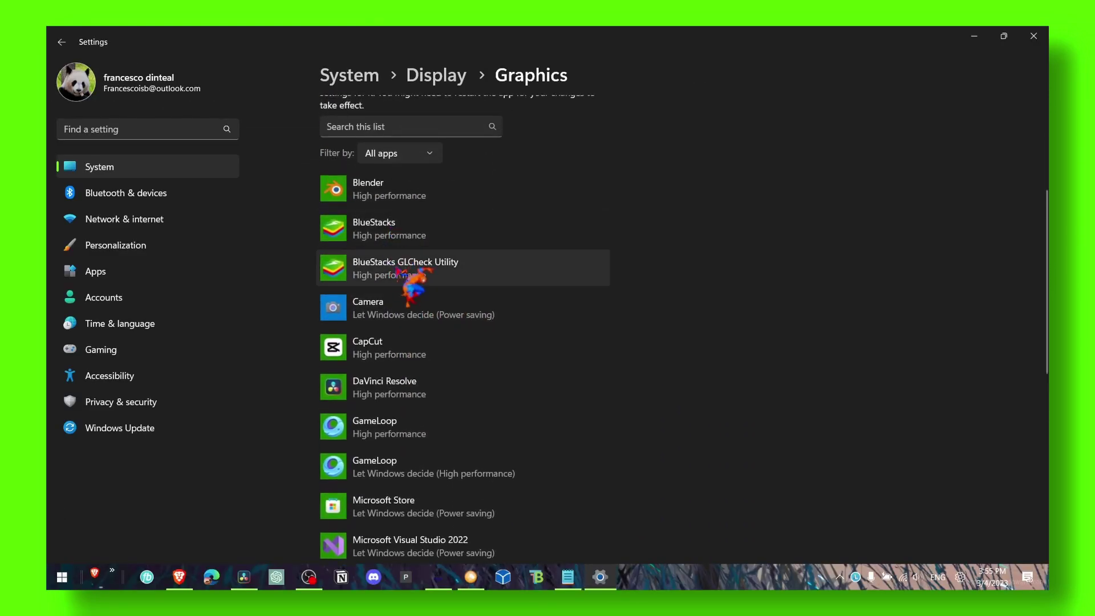
Step: Check BlueStacks GLCheck Utility's graphics preference without changing it, then close Settings
left_click(419, 283)
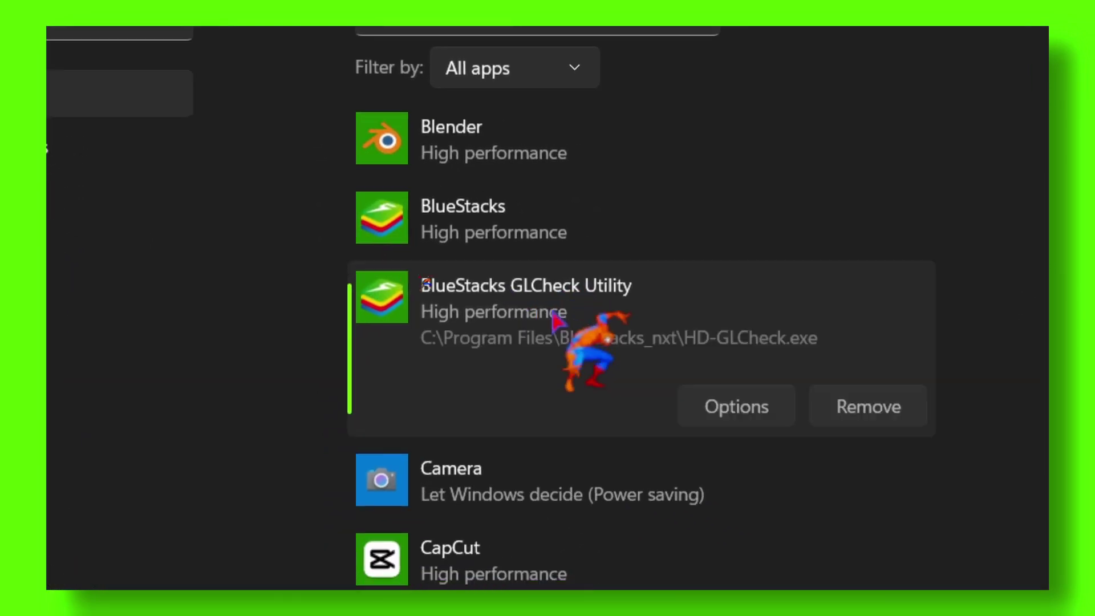
left_click(731, 407)
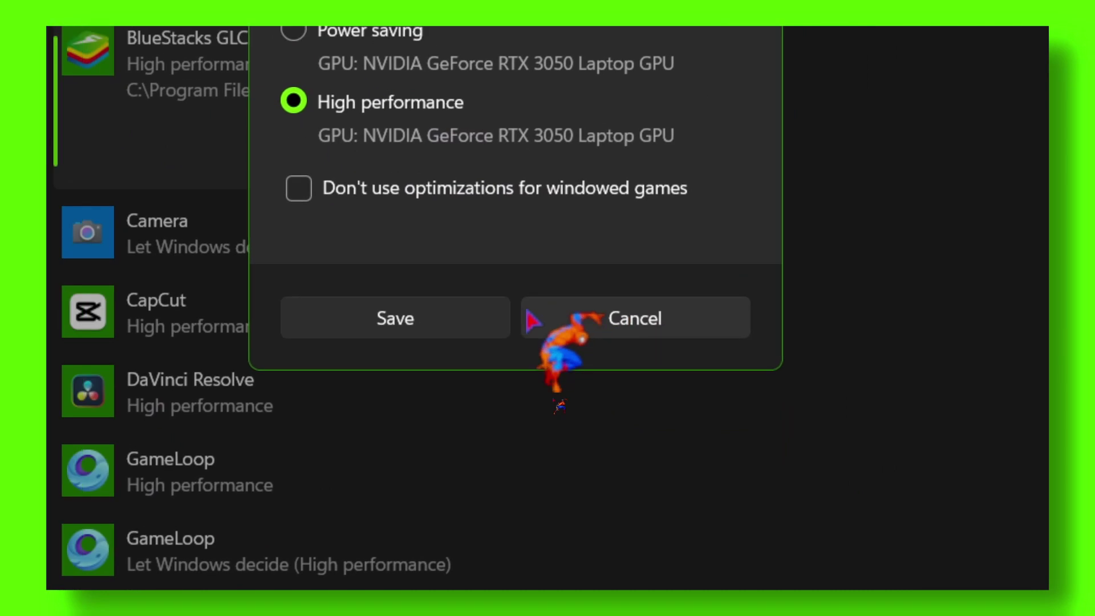
left_click(630, 462)
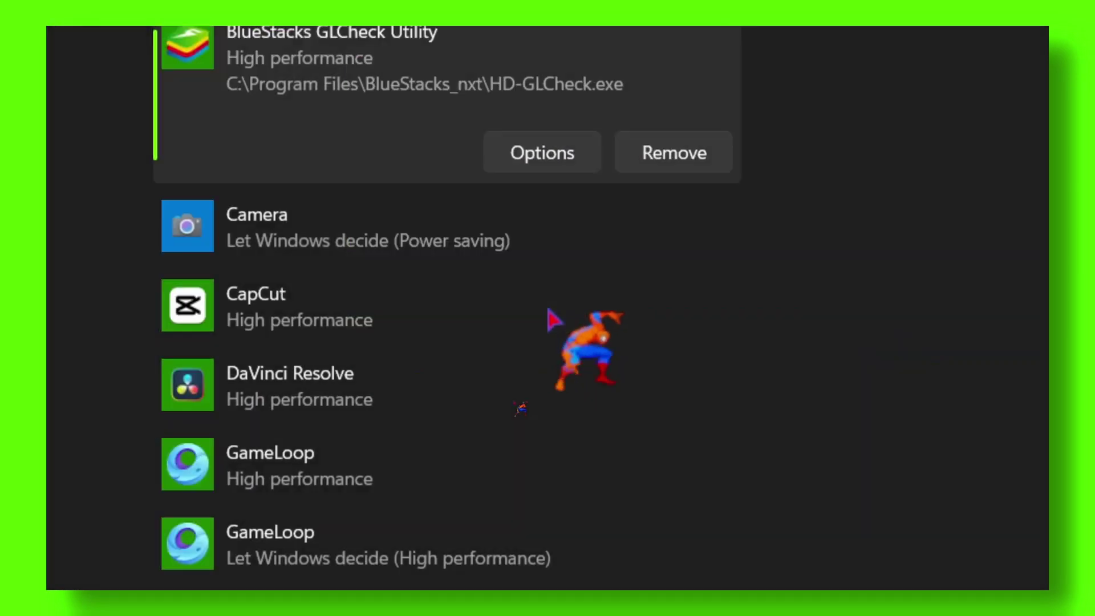
key("alt+F4")
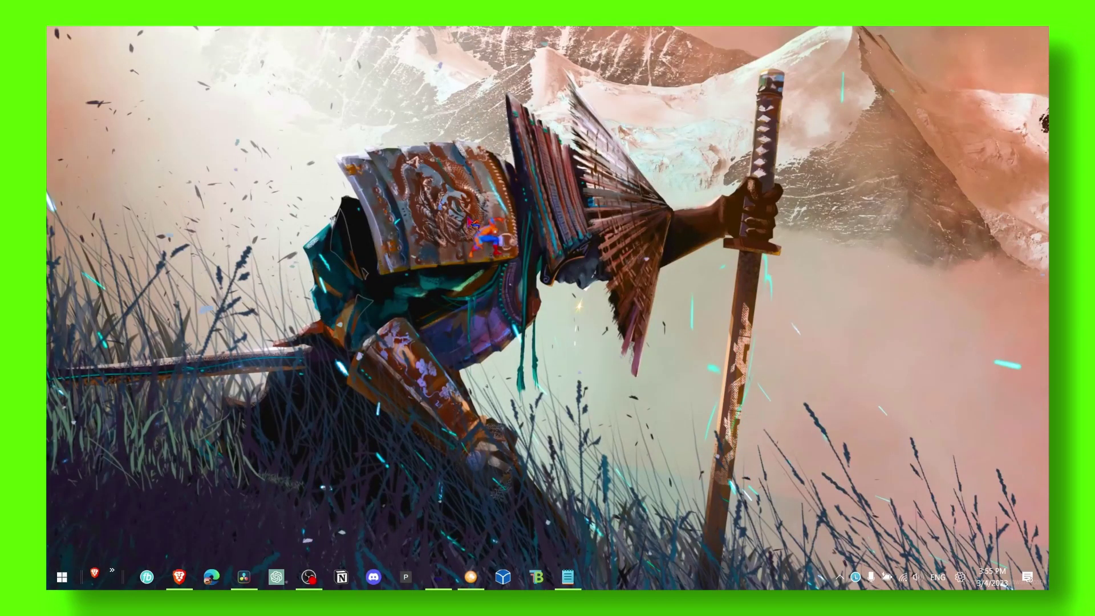
Step: Launch Device Manager from search, centre its window and expand Display adapters
key("super")
type("device Managervic")
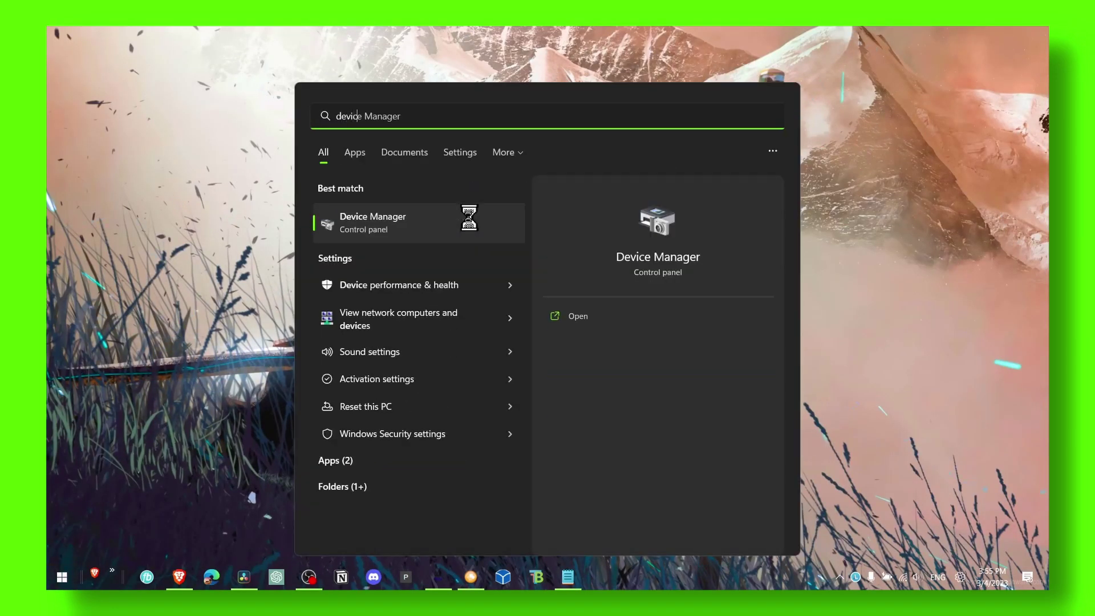
left_click(469, 218)
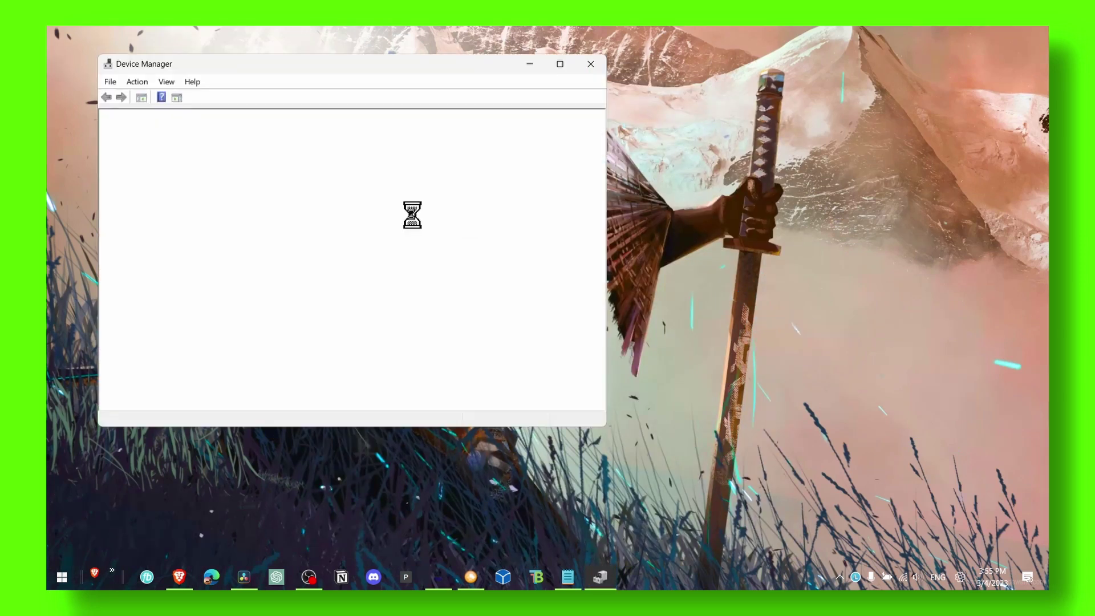
left_click_drag(411, 66, 617, 99)
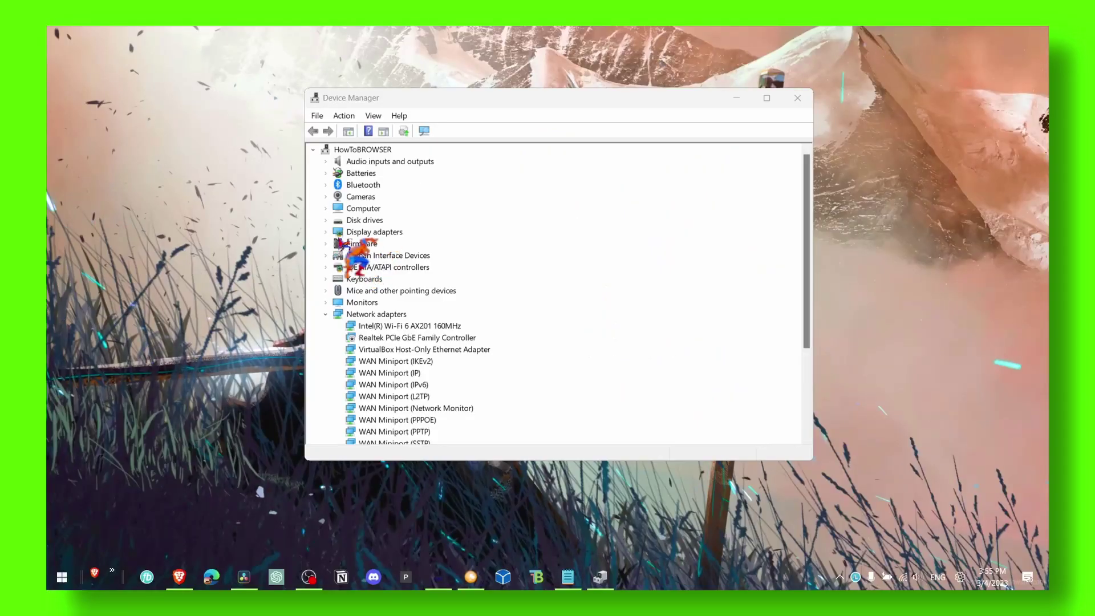
double_click(673, 307)
Step: Select the NVIDIA GeForce RTX 3050 Laptop GPU driver from this computer, then close the wizard and Device Manager
right_click(411, 245)
left_click(426, 256)
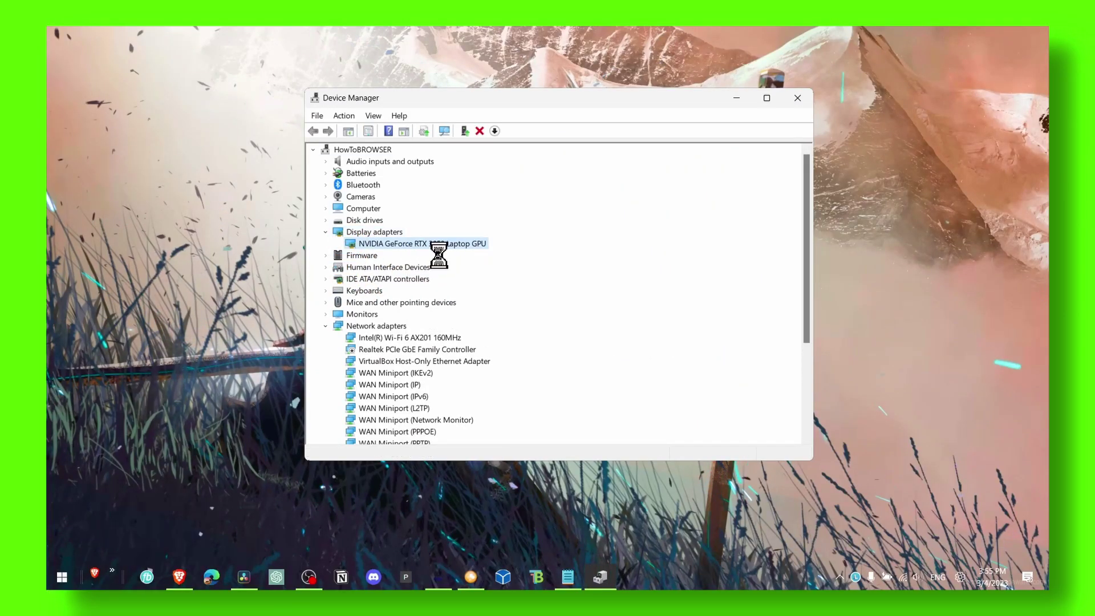
left_click(502, 310)
left_click(502, 343)
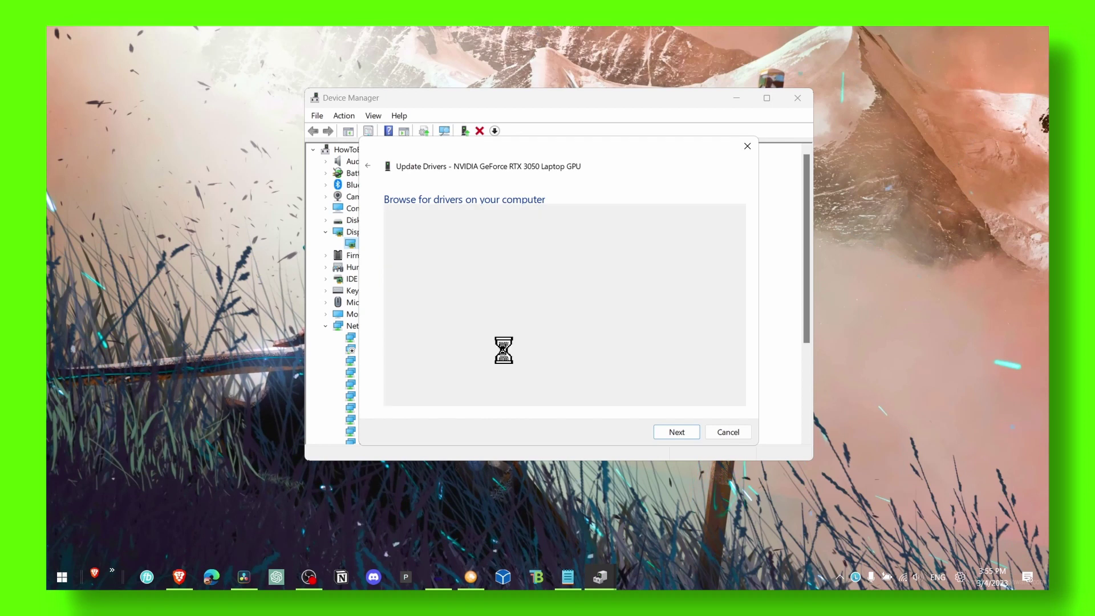
left_click(478, 325)
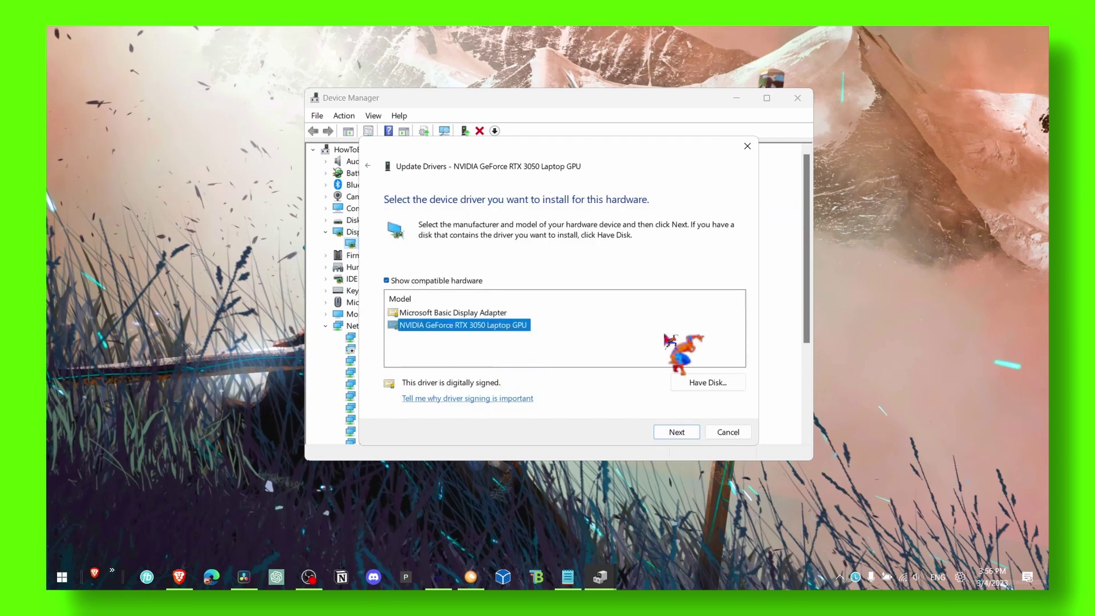
left_click(747, 147)
left_click(794, 104)
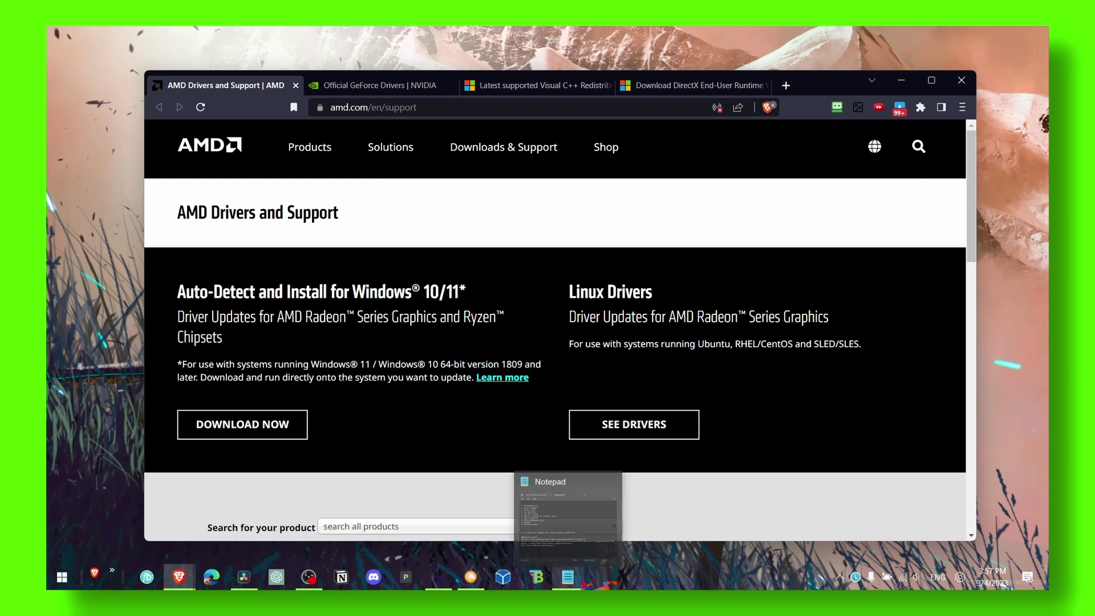
Step: Reread the 'How to Fix GTA V Not Launching' note, then switch to the NVIDIA GeForce drivers page
left_click(568, 578)
left_click(445, 150)
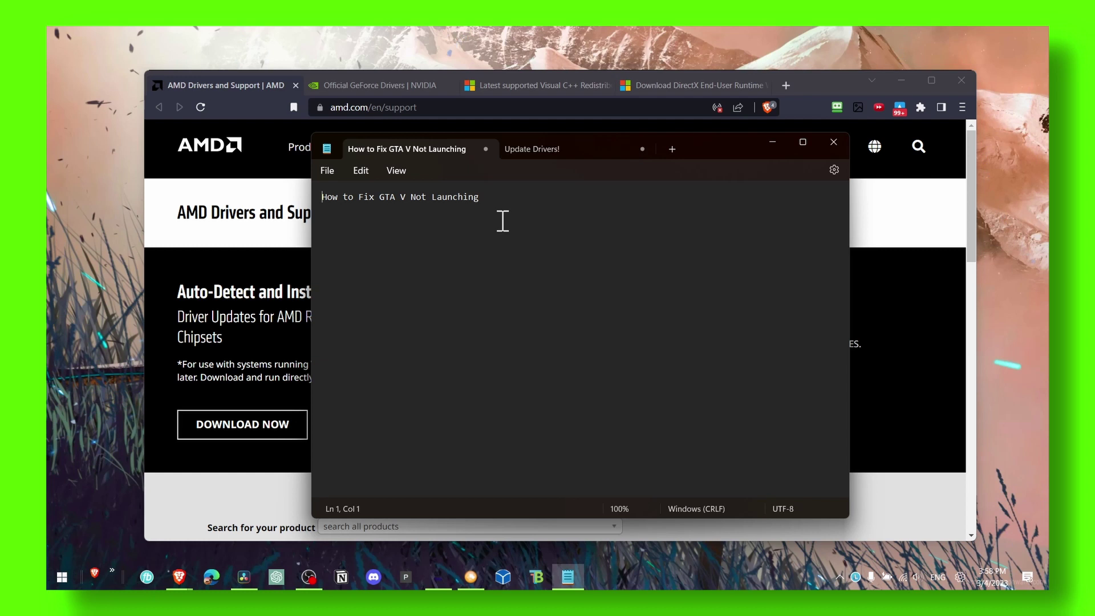
left_click(773, 142)
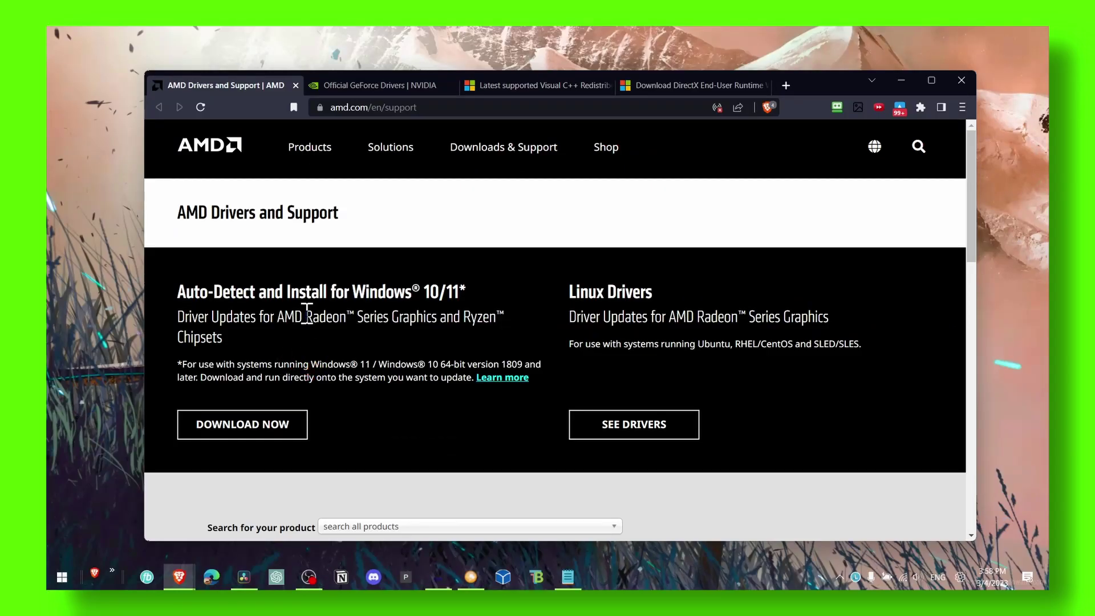
left_click(381, 86)
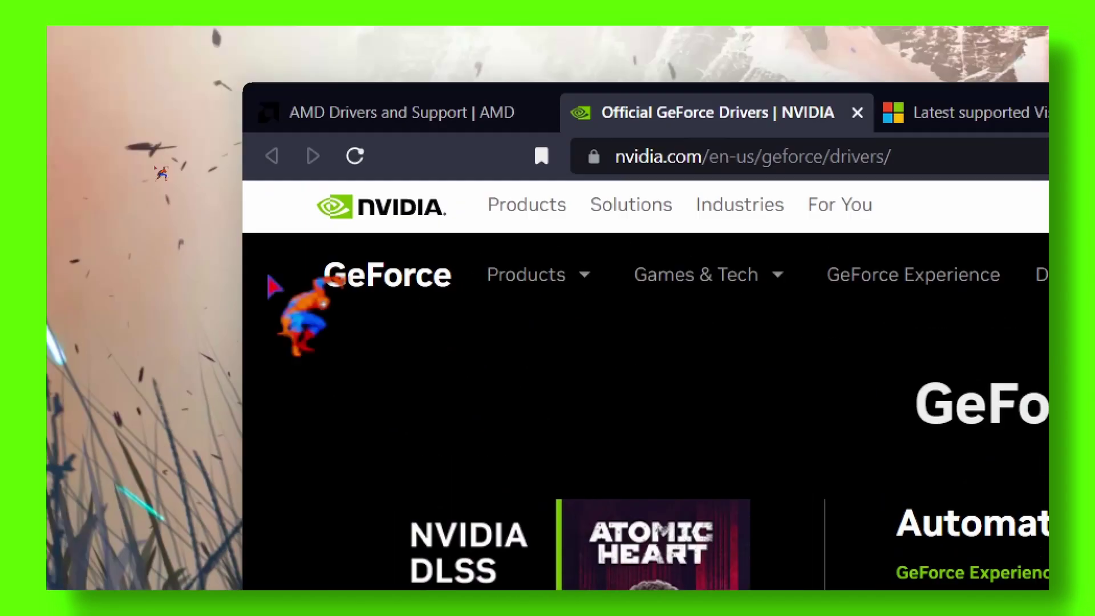
Step: Browse the GeForce product list to see the RTX graphics card models
left_click(527, 275)
left_click(728, 361)
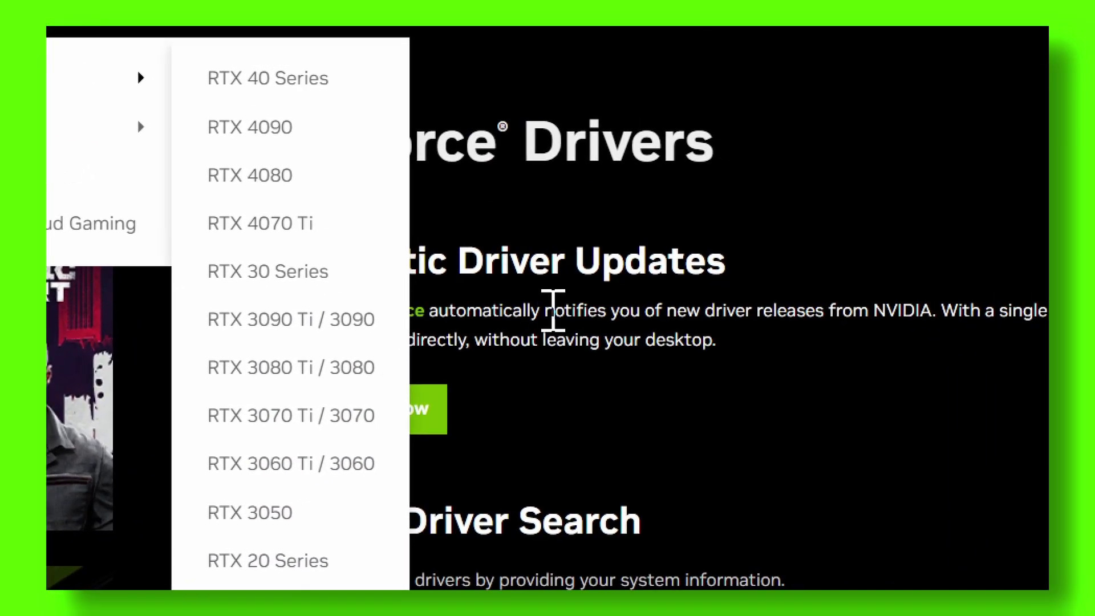
left_click(553, 310)
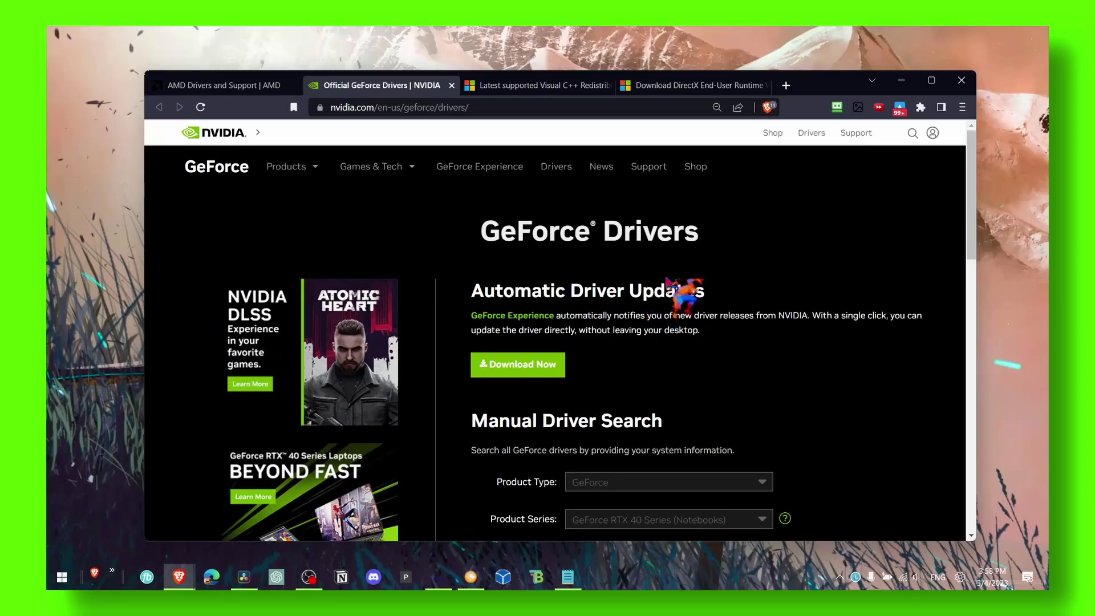
Step: Look through the Visual C++ Redistributable downloads page
left_click(538, 85)
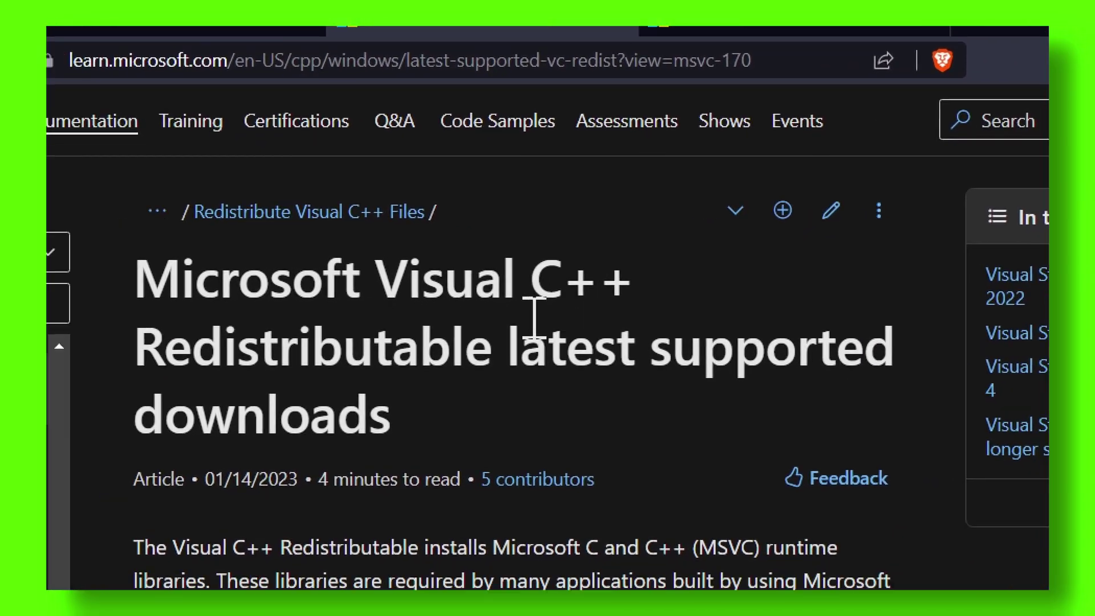
scroll(515, 237, "down", 5)
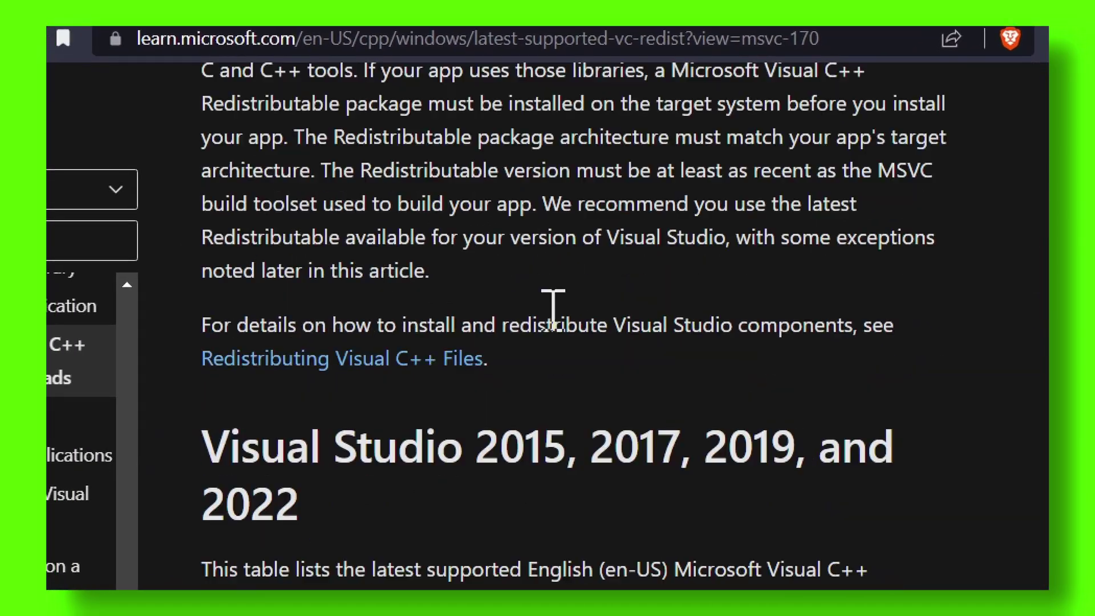
scroll(528, 299, "down", 2)
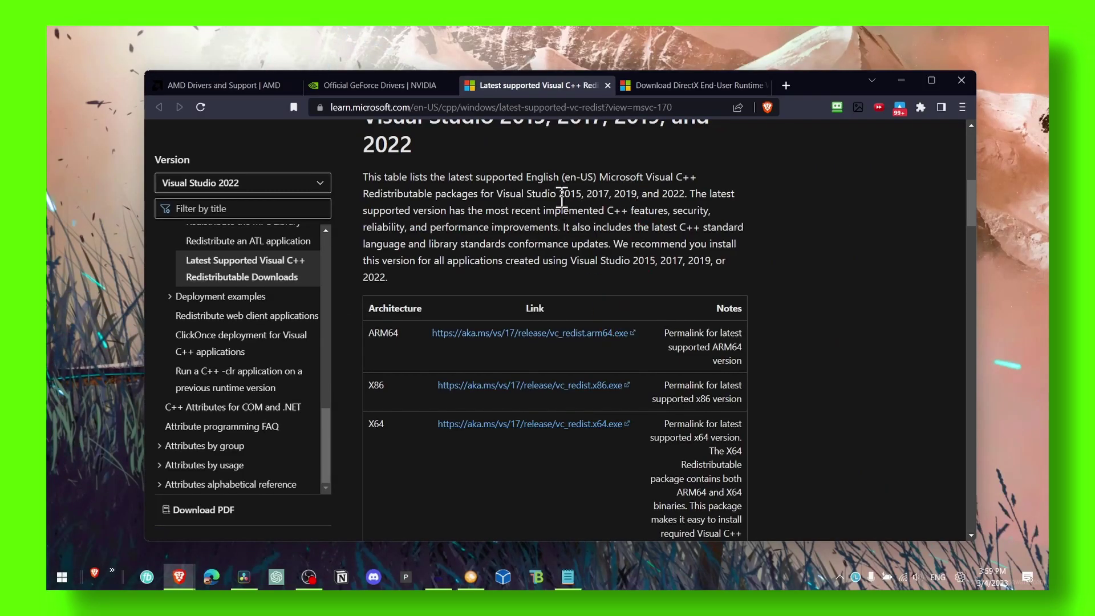
scroll(562, 198, "up", 5)
scroll(447, 212, "up", 5)
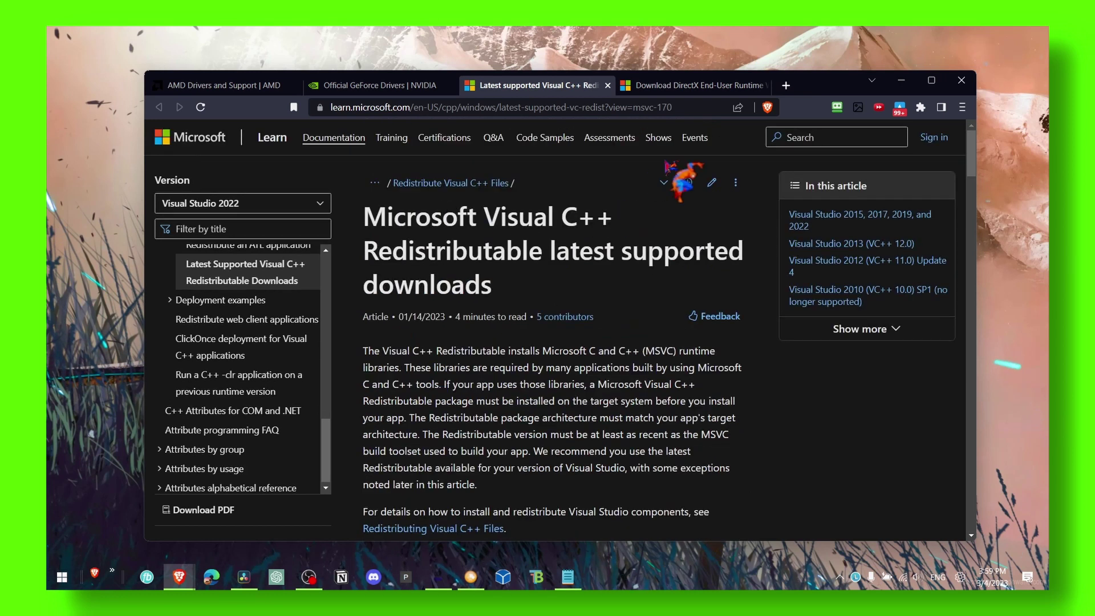
Step: Review the DirectX End-User Runtime download page, then minimize Brave
left_click(690, 85)
scroll(376, 302, "down", 2)
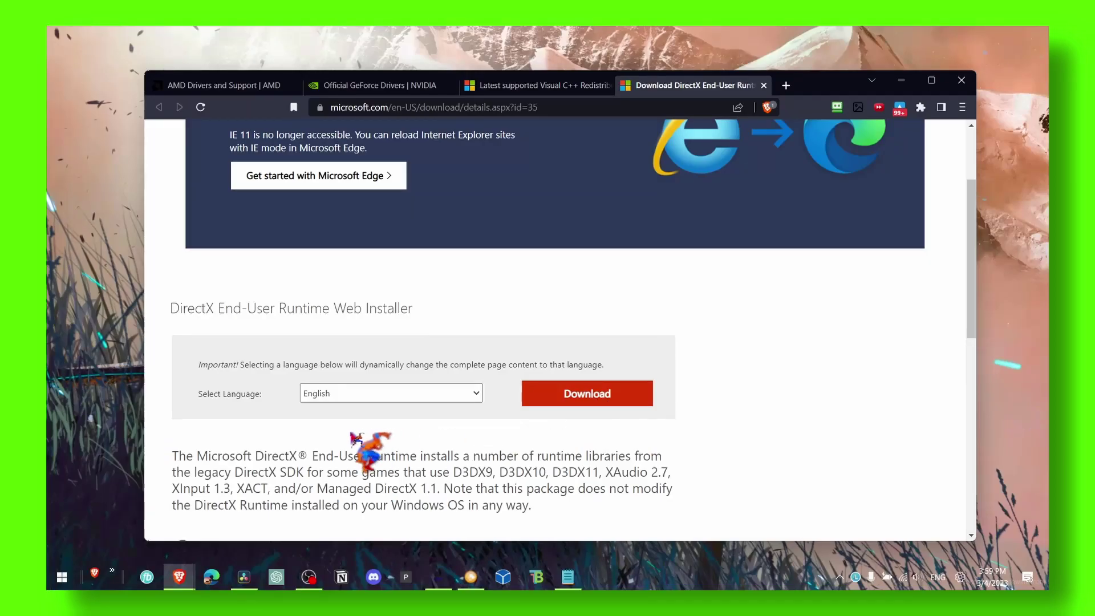
scroll(281, 374, "down", 4)
scroll(191, 355, "up", 3)
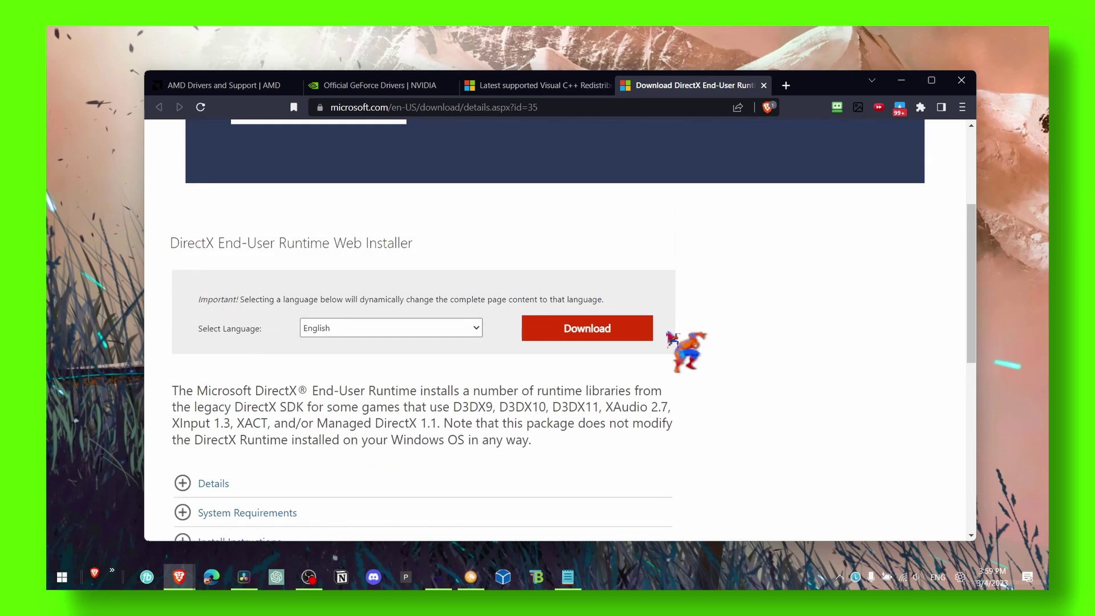
left_click(901, 80)
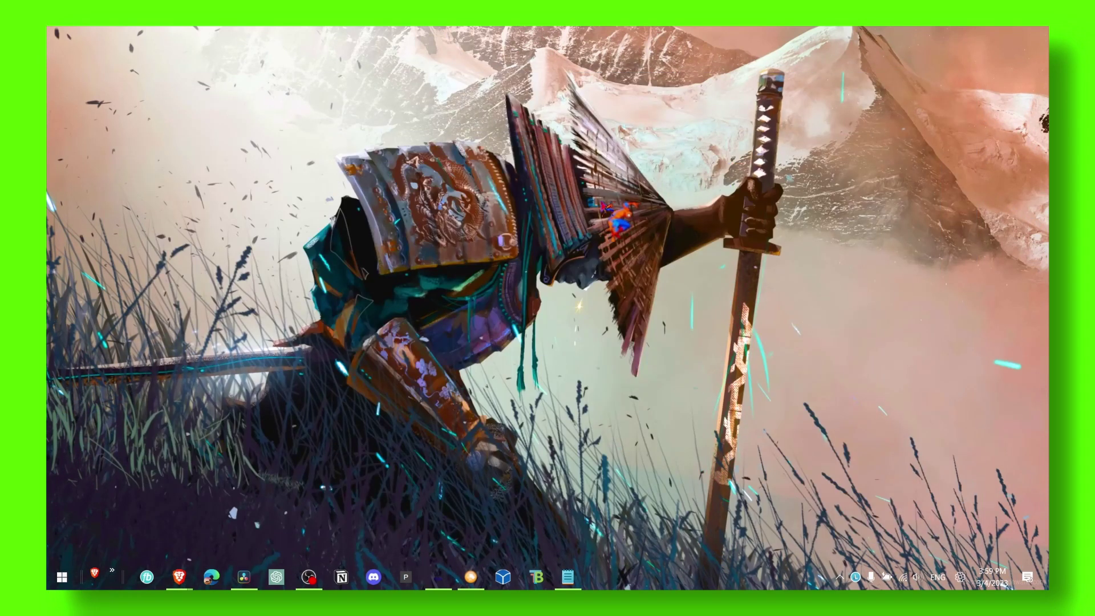
Step: Search 'windows upd' for Windows Update and expand the four driver updates under Optional updates
key("super+s")
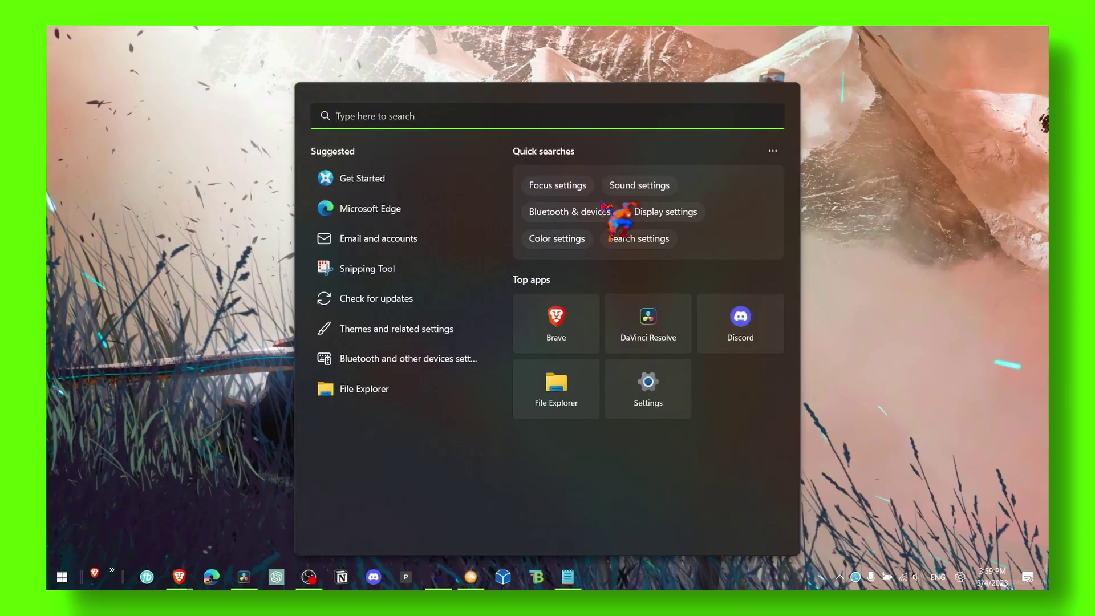
type("windows update")
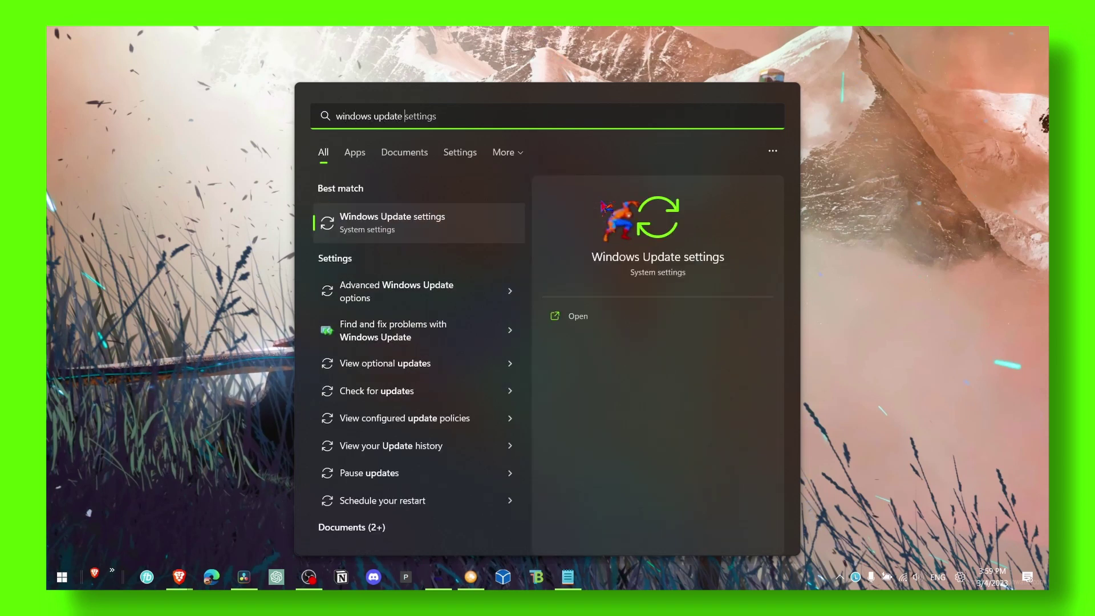
key("Return")
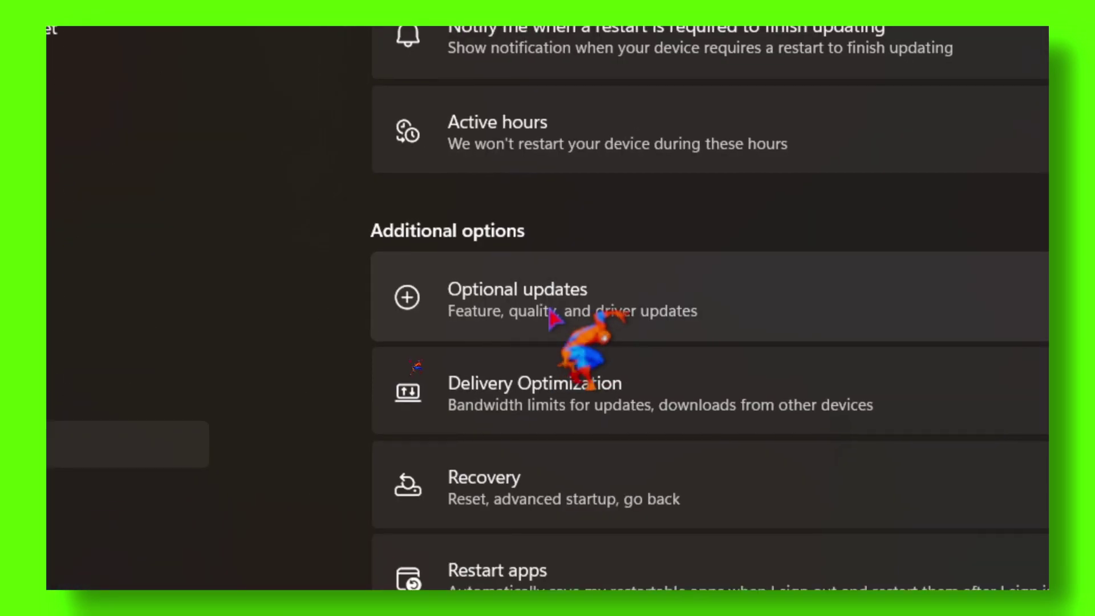
left_click(409, 364)
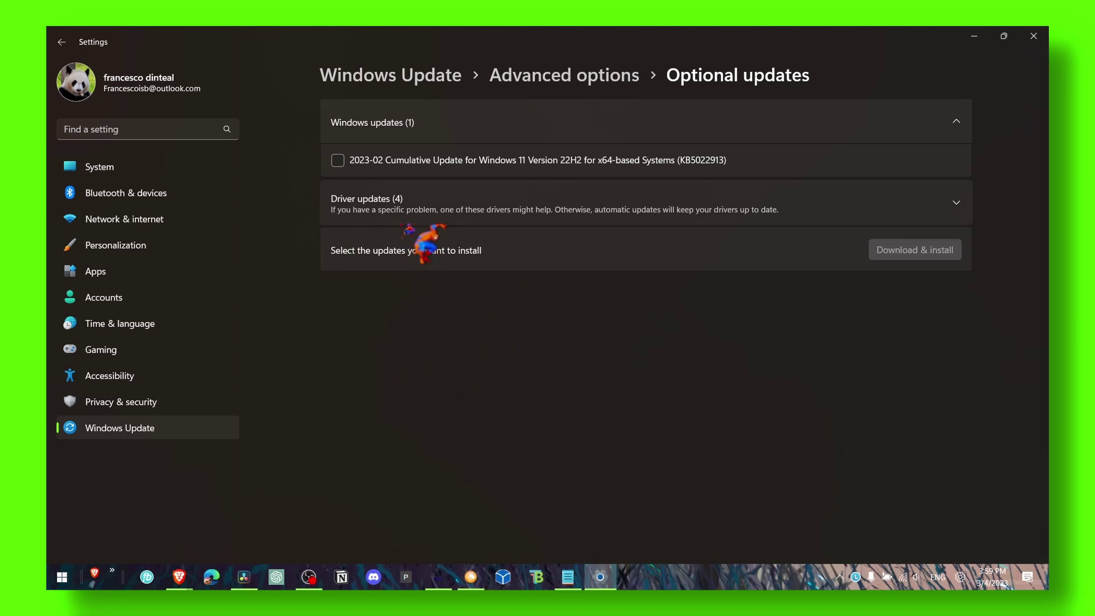
left_click(395, 211)
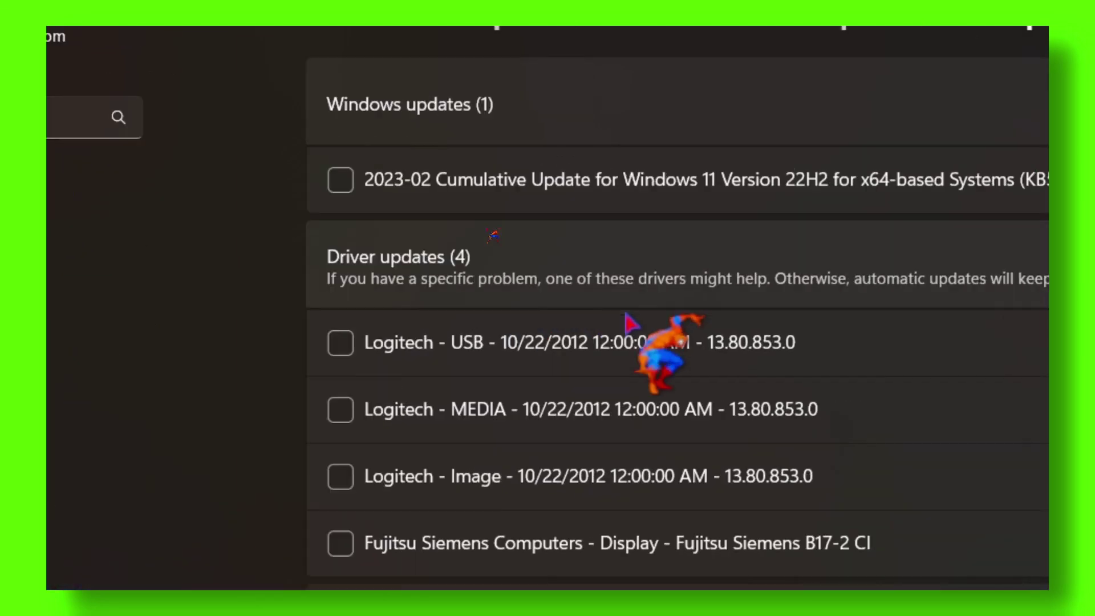